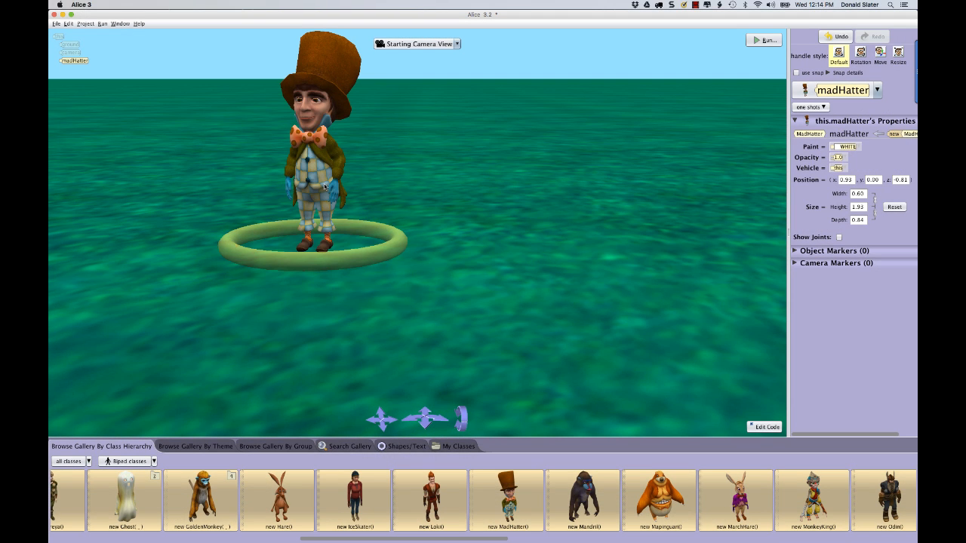
Move the Mad Hatter across the ground to about x 0.56, z -1.66, and shift him vertically.
left_click_drag(323, 185, 347, 261)
left_click_drag(362, 194, 358, 199)
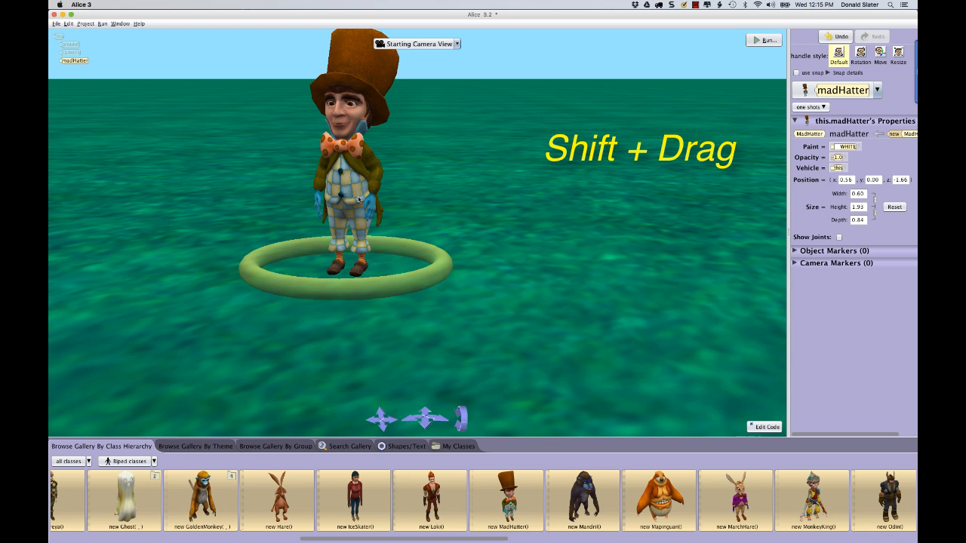
mouse_move(348, 200)
left_mouse_down("shift")
mouse_move(348, 101)
mouse_move(340, 266)
mouse_move(341, 197)
left_mouse_up("shift")
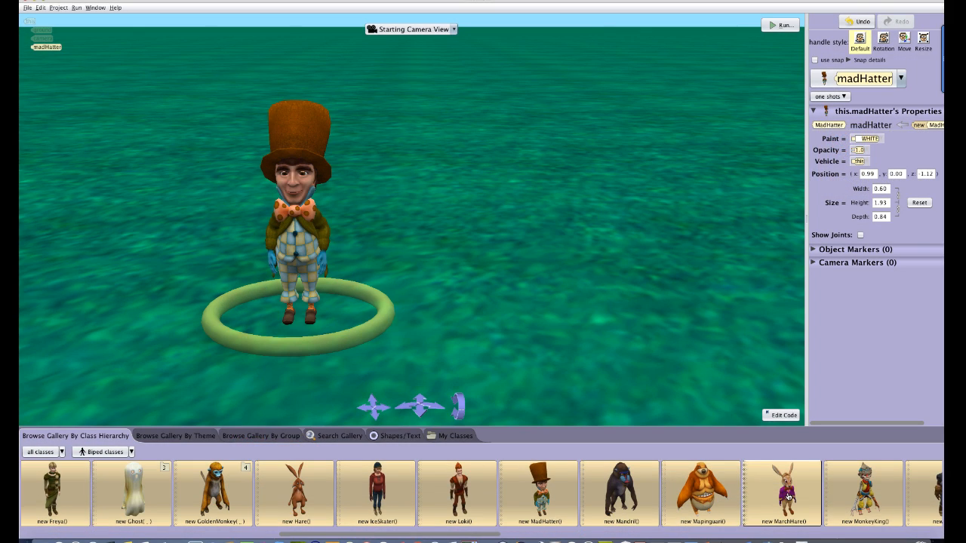
Add a March Hare from the biped gallery beside the Mad Hatter, keeping the name marchHare.
left_click_drag(788, 497, 502, 330)
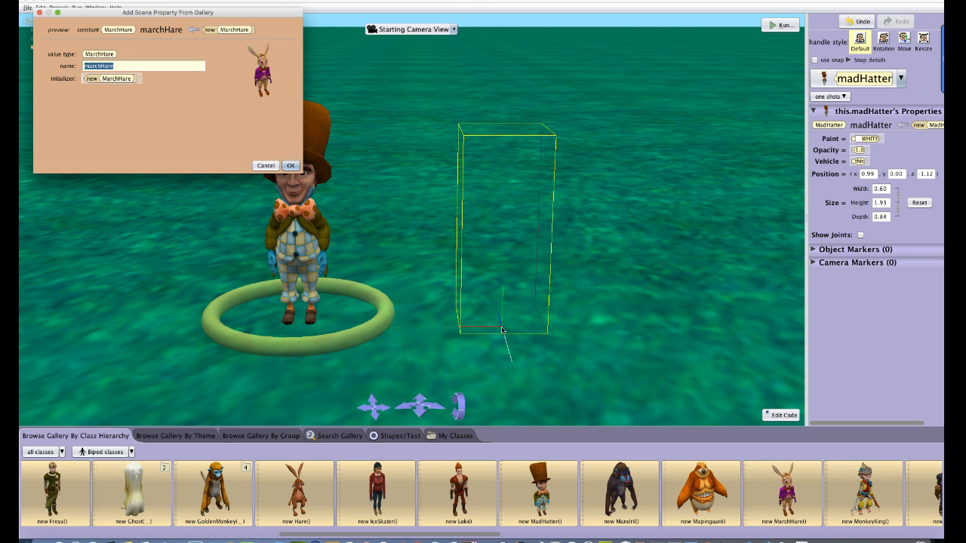
left_click(292, 166)
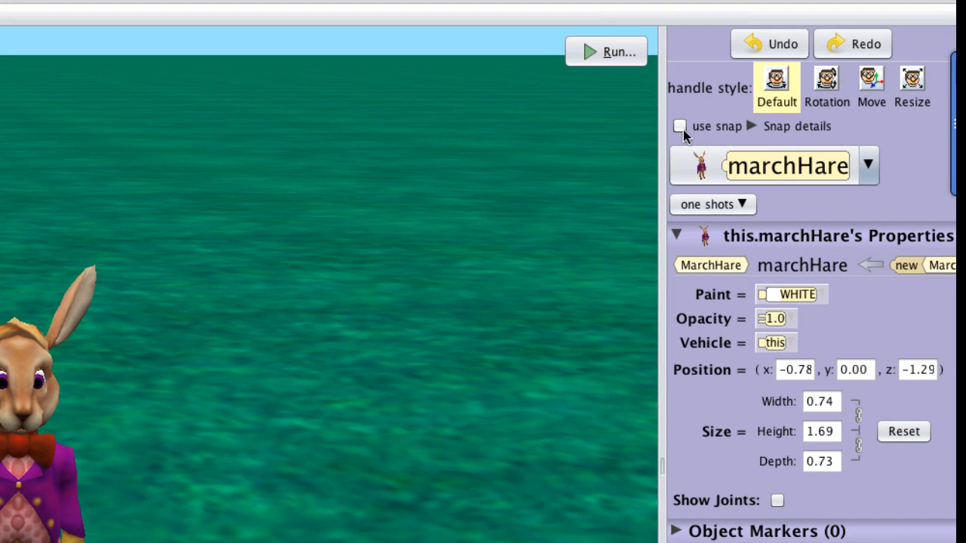
Turn on snapping and move the March Hare along the grid closer to the Mad Hatter, leaving it deselected.
left_click(680, 127)
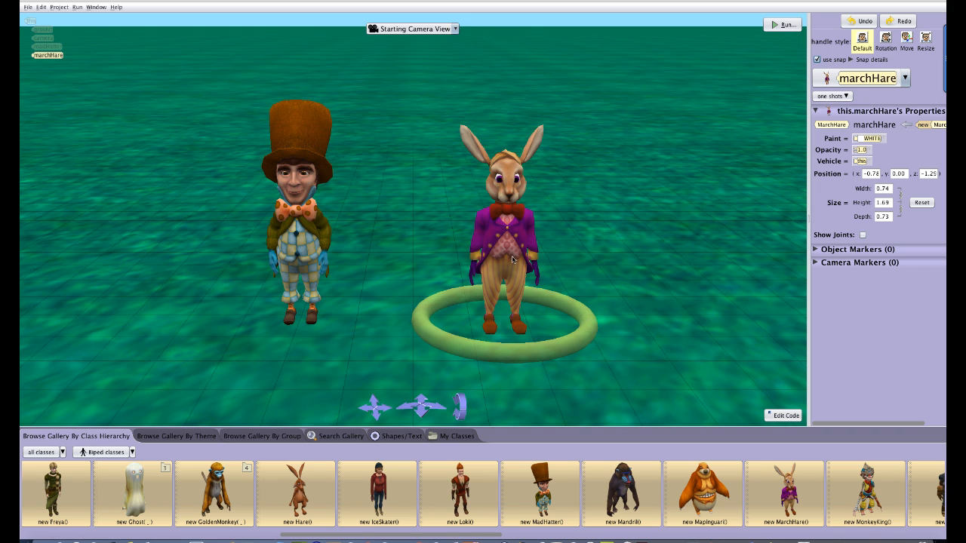
left_click_drag(504, 226, 413, 230)
left_click(569, 151)
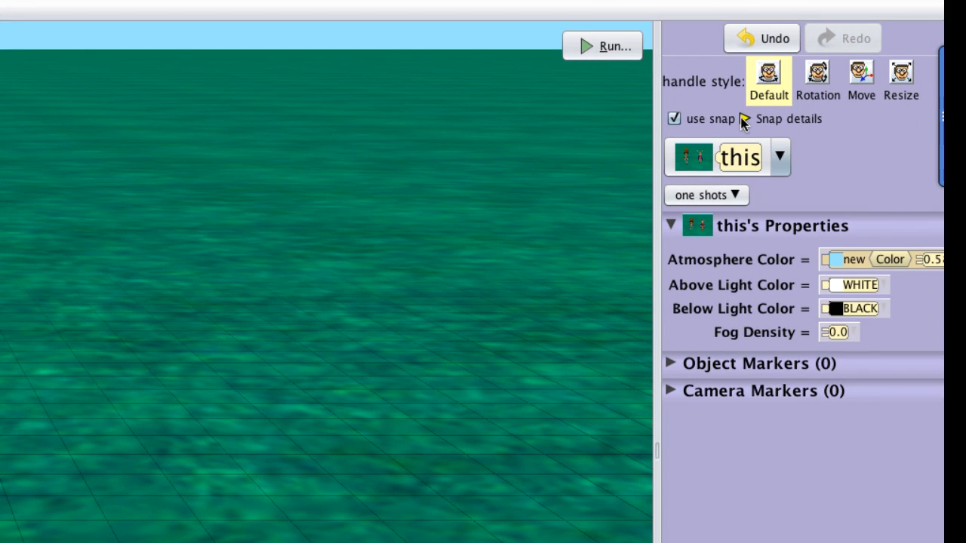
Examine the snap details for grid spacing, rotation angle and ground snapping, and collapse them again.
left_click(743, 120)
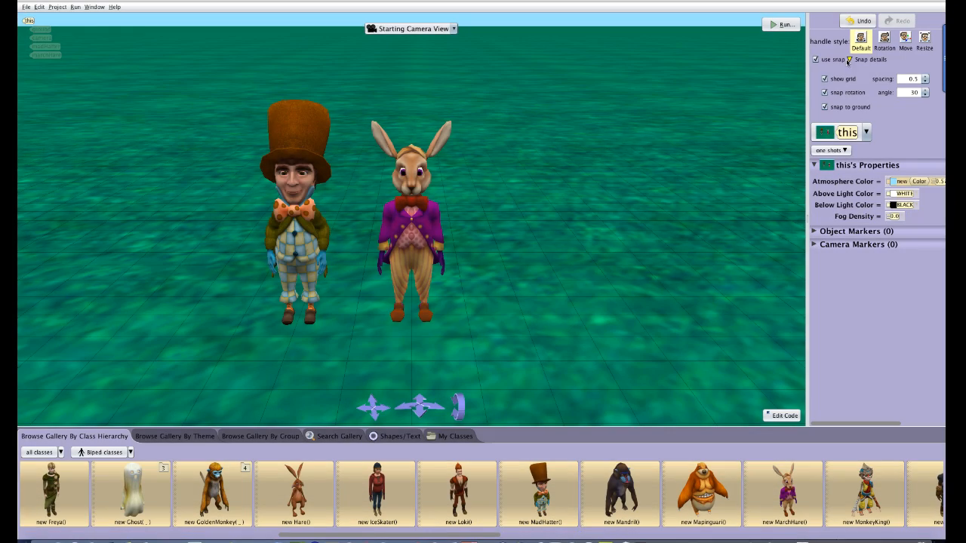
left_click(851, 60)
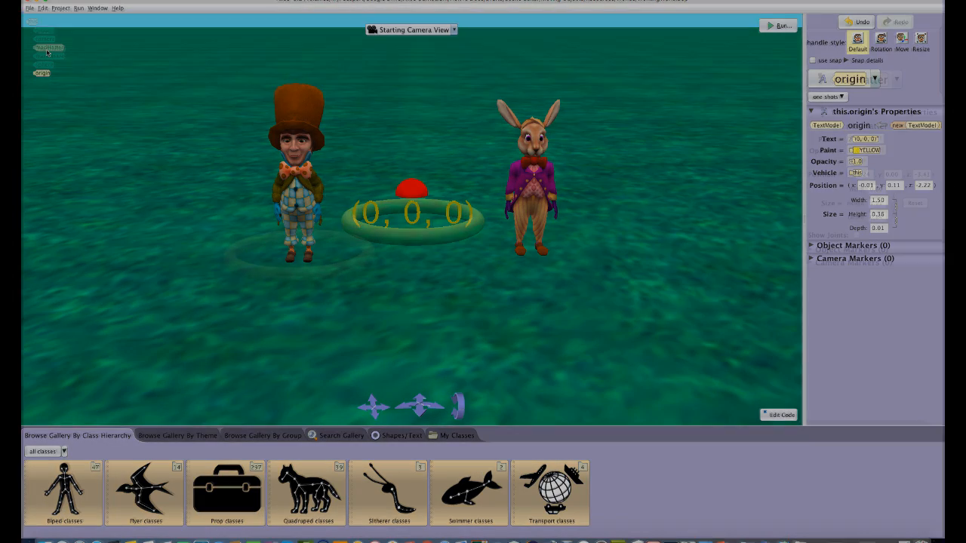
Select the Mad Hatter and set his x position to 2.
left_click(47, 49)
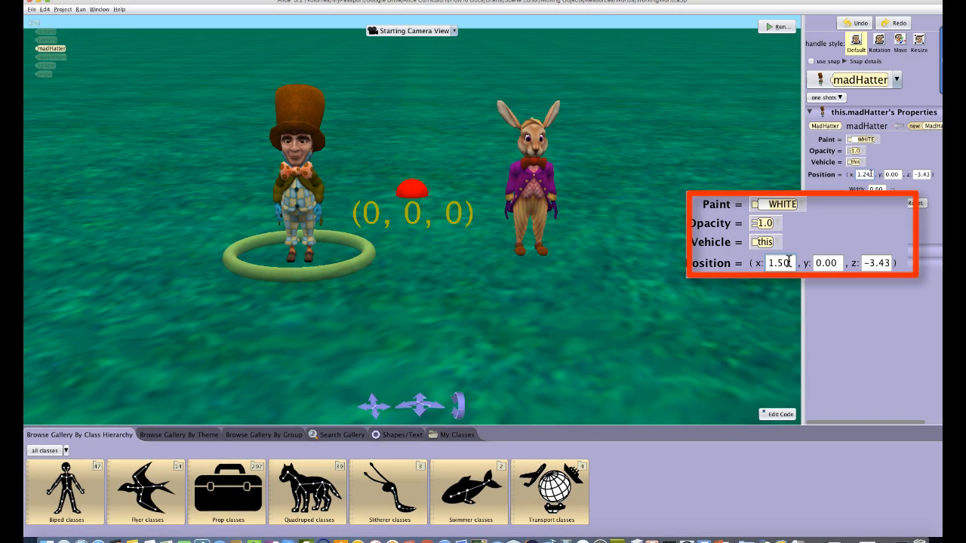
left_click_drag(870, 175, 840, 176)
type("2")
key("Return")
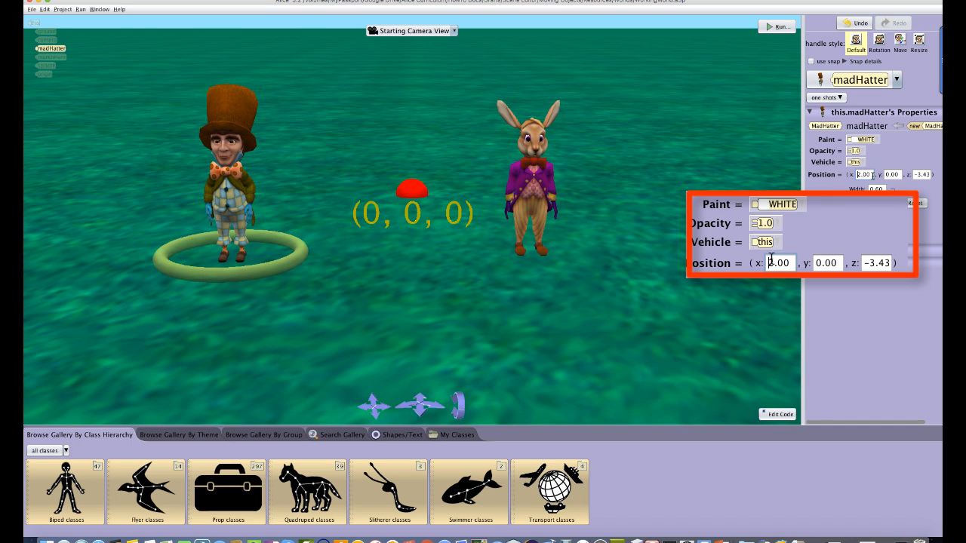
Set the Mad Hatter's x position to -2.
left_click_drag(872, 174, 845, 175)
type("-2")
key("Return")
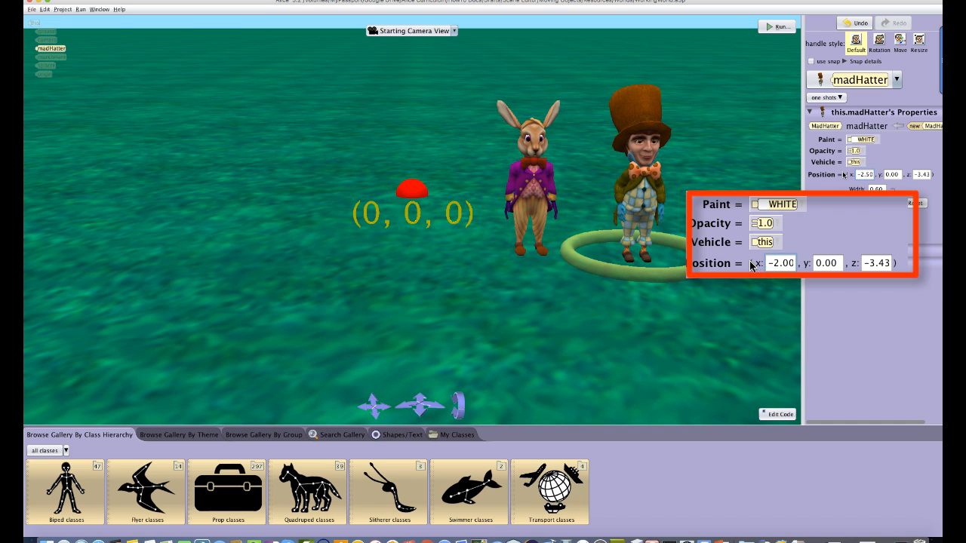
Set the Mad Hatter's x position to 1.5.
left_click_drag(872, 175, 855, 175)
type("1.5")
key("Return")
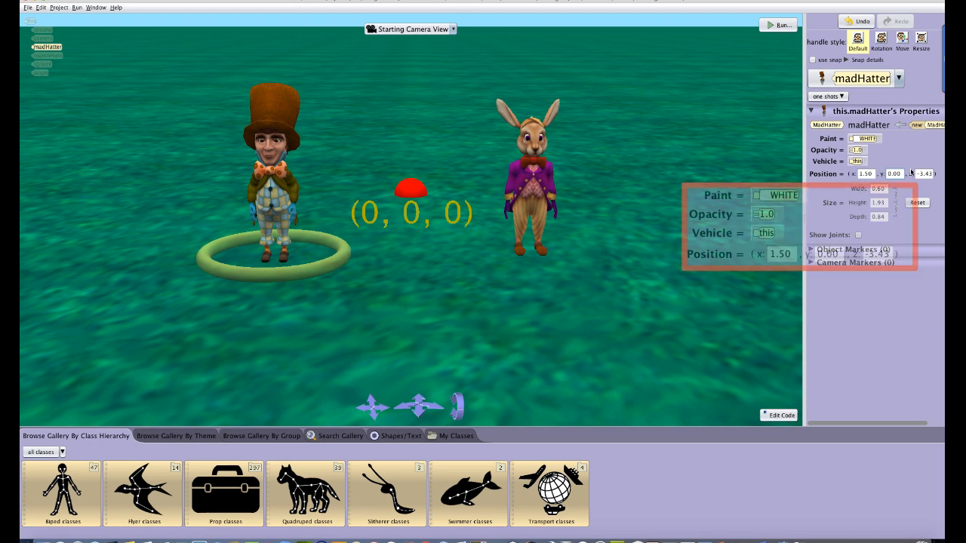
Raise the Mad Hatter above the ground by setting his y position to 2.
left_click(896, 174)
type("2")
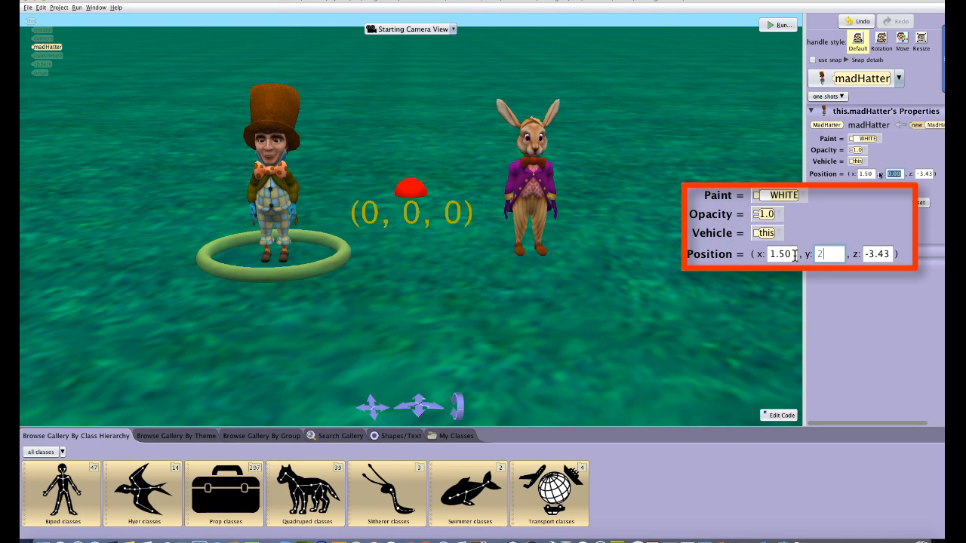
key("Return")
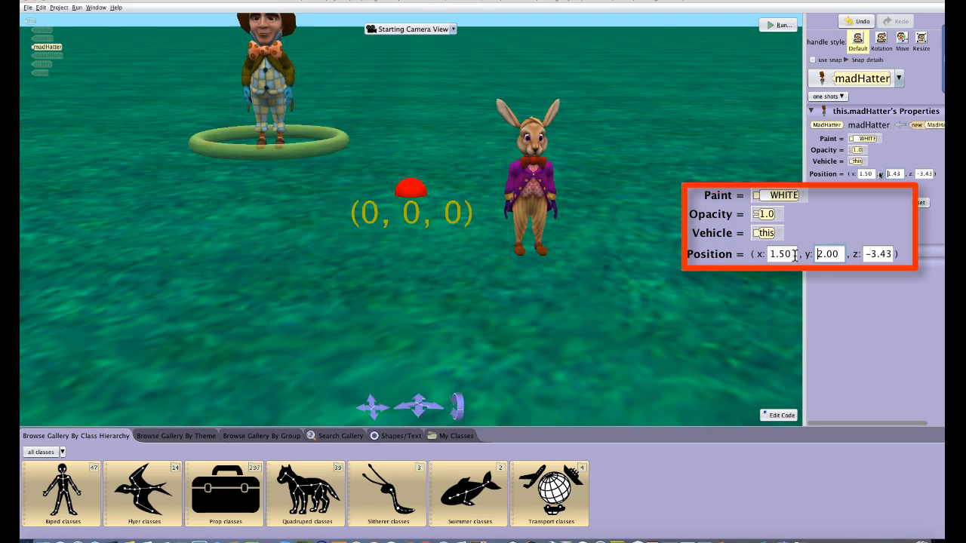
Sink the Mad Hatter into the ground by setting his y position to -1.
left_click_drag(902, 174, 878, 174)
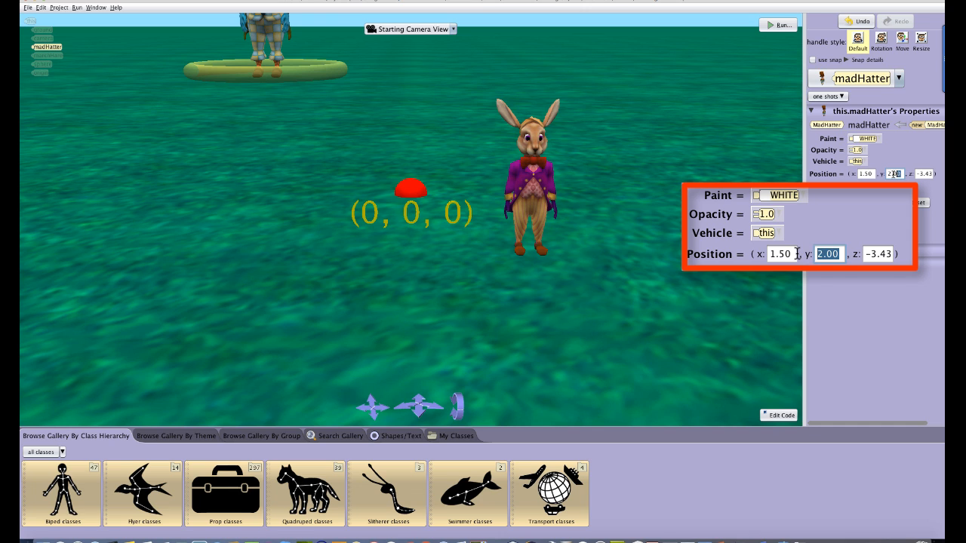
type("-1")
key("Return")
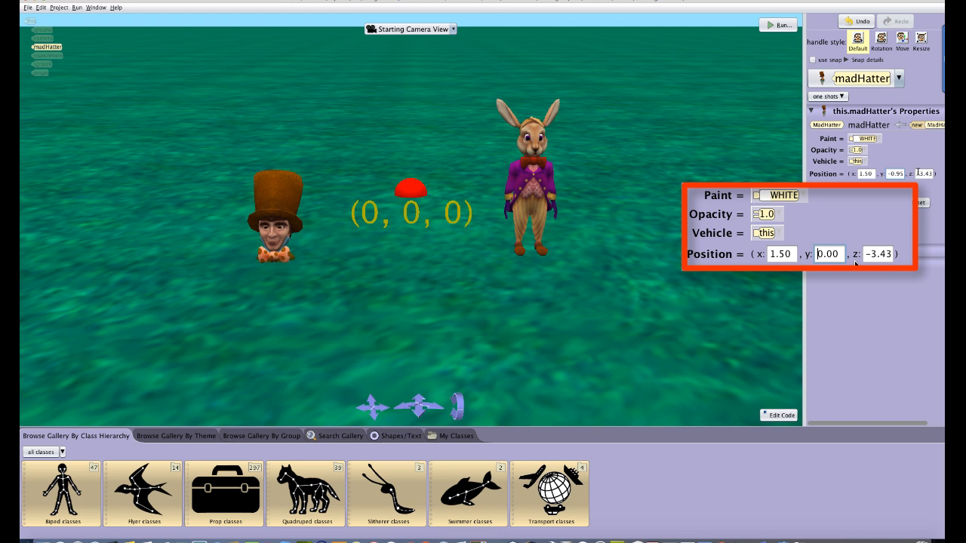
Push the Mad Hatter away from the camera by setting his z position to 2.
left_click_drag(919, 173, 944, 174)
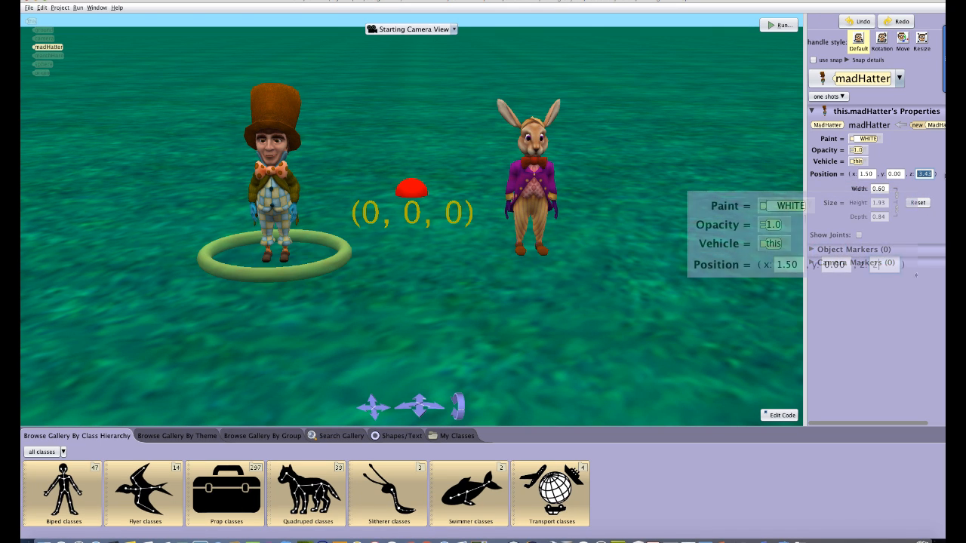
type("2")
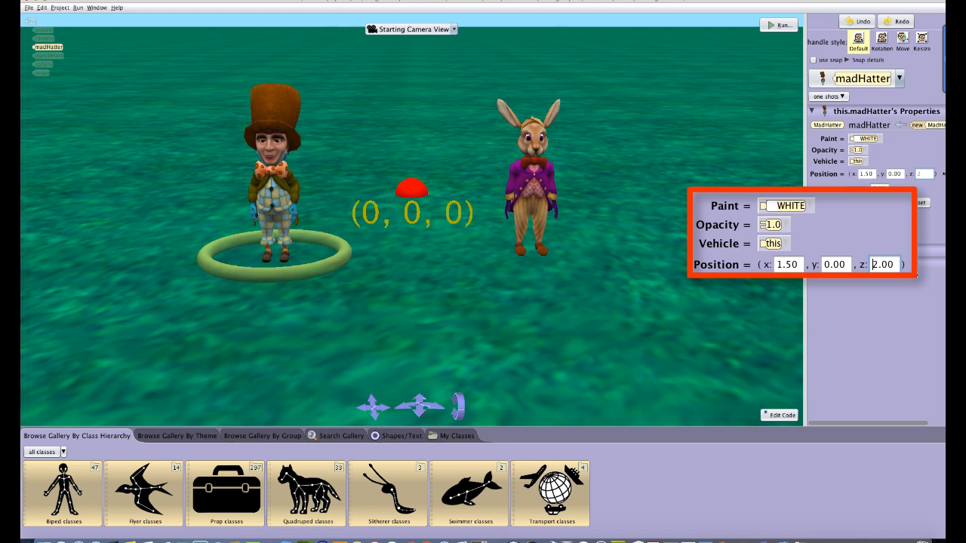
key("Return")
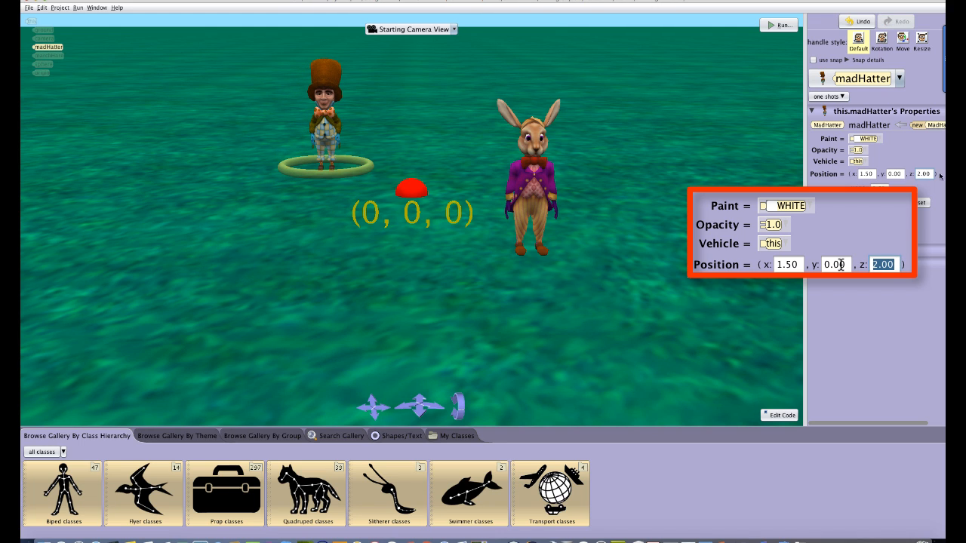
Bring the Mad Hatter back toward the camera by entering a negative z position.
type("-3.")
type("-")
key("Return")
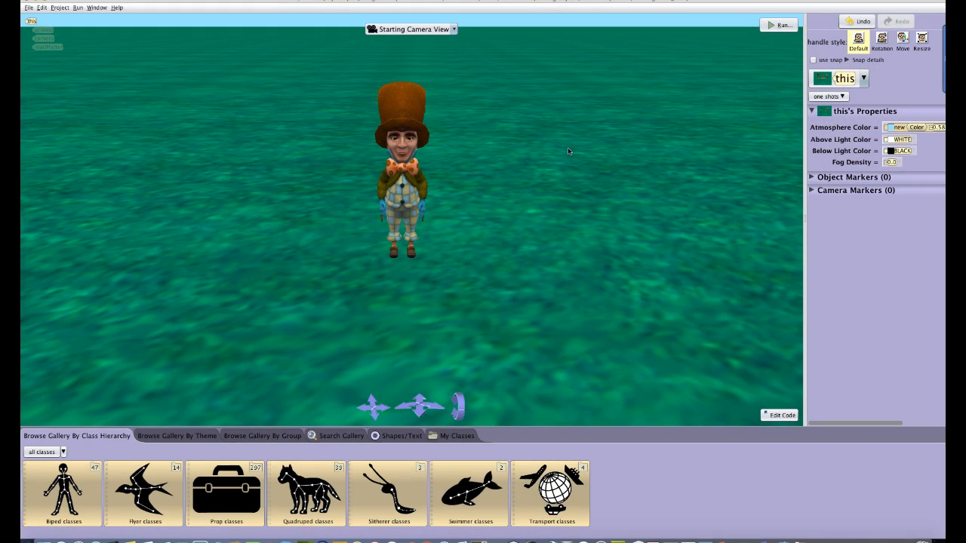
Select the Mad Hatter in the scene, from the object tree and from the object selector, deselecting him in between.
left_click(407, 178)
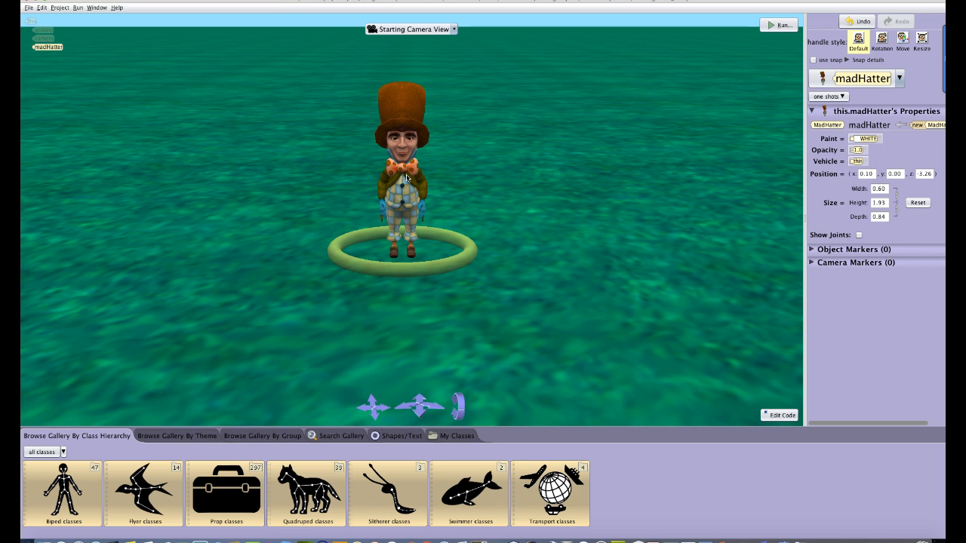
left_click(460, 178)
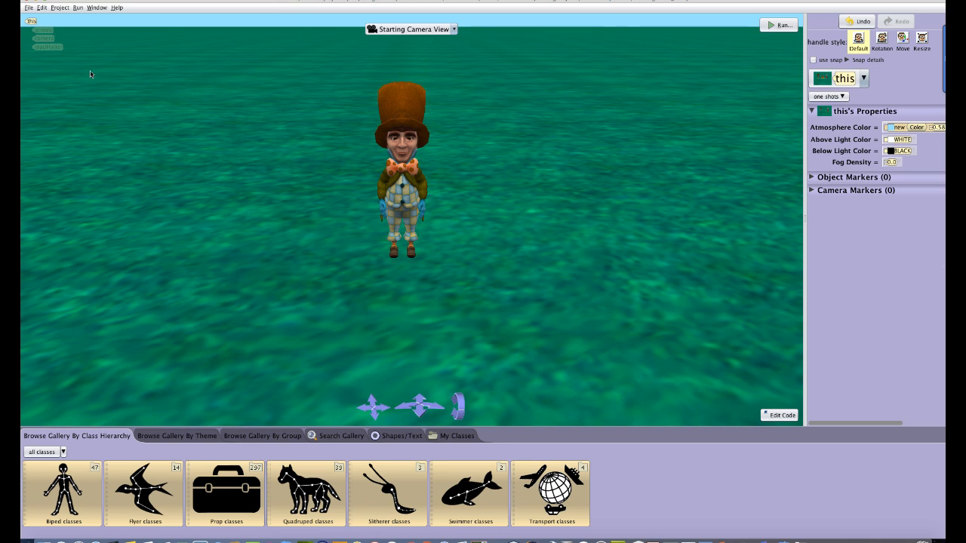
left_click(47, 47)
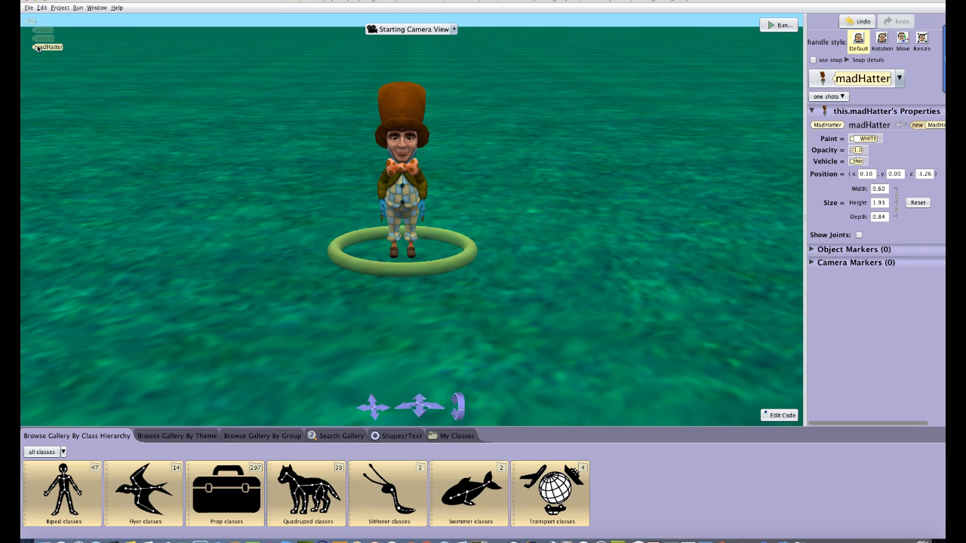
left_click(92, 111)
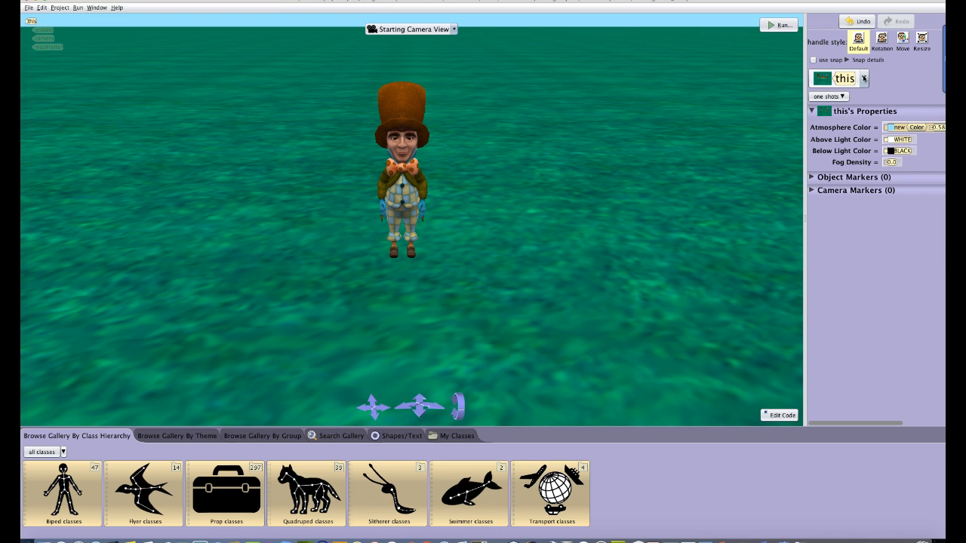
left_click(864, 78)
left_click(846, 141)
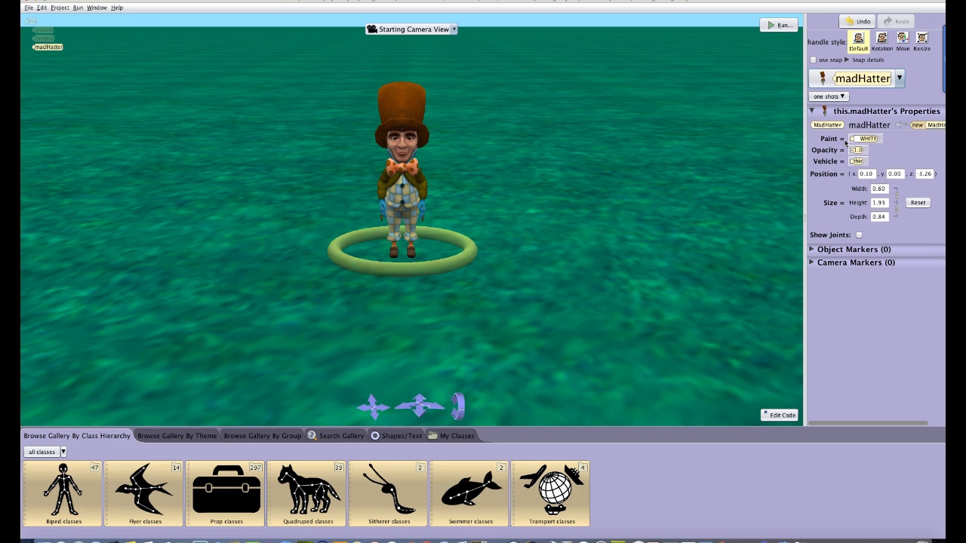
Examine the one-shot procedures available for the Mad Hatter, including the direction choices for move, without applying any.
left_click(844, 97)
mouse_move(855, 117)
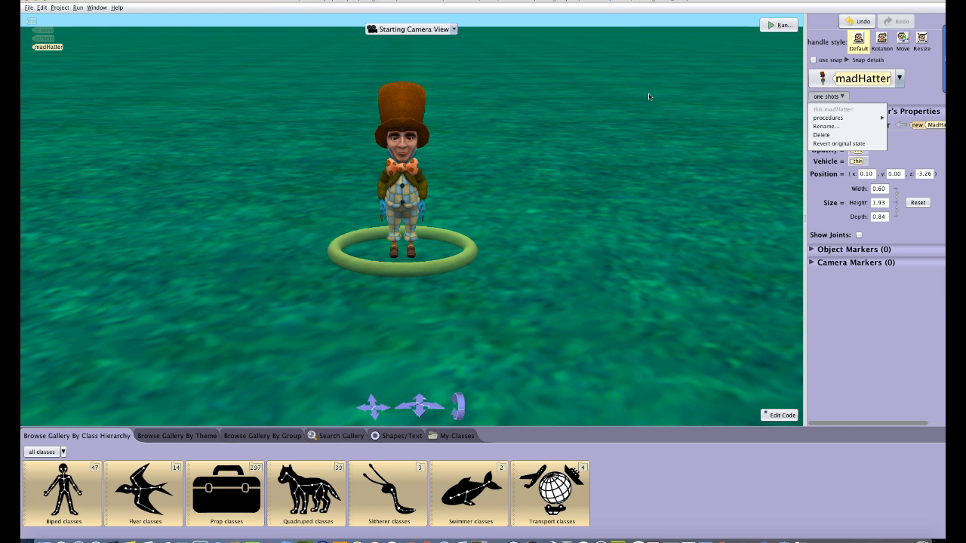
left_click(388, 194)
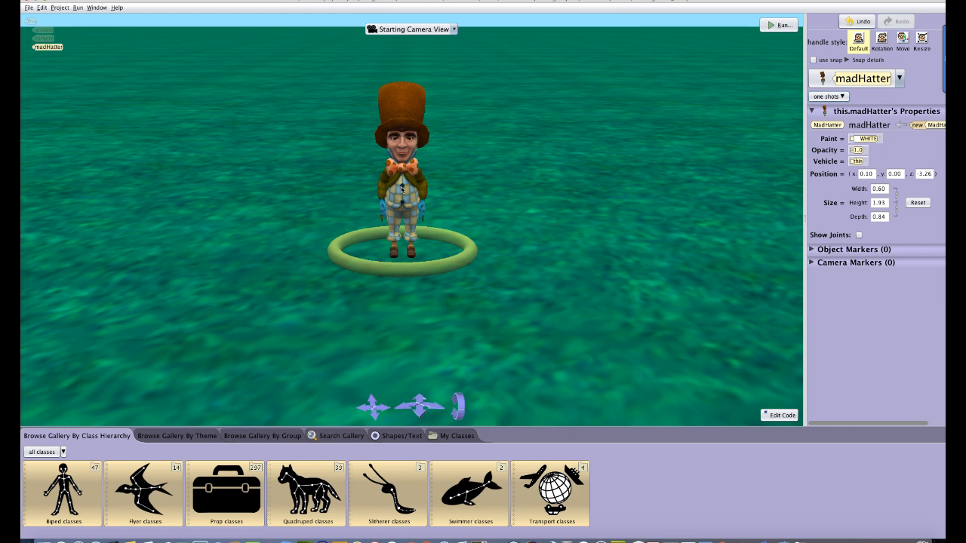
right_click(400, 188)
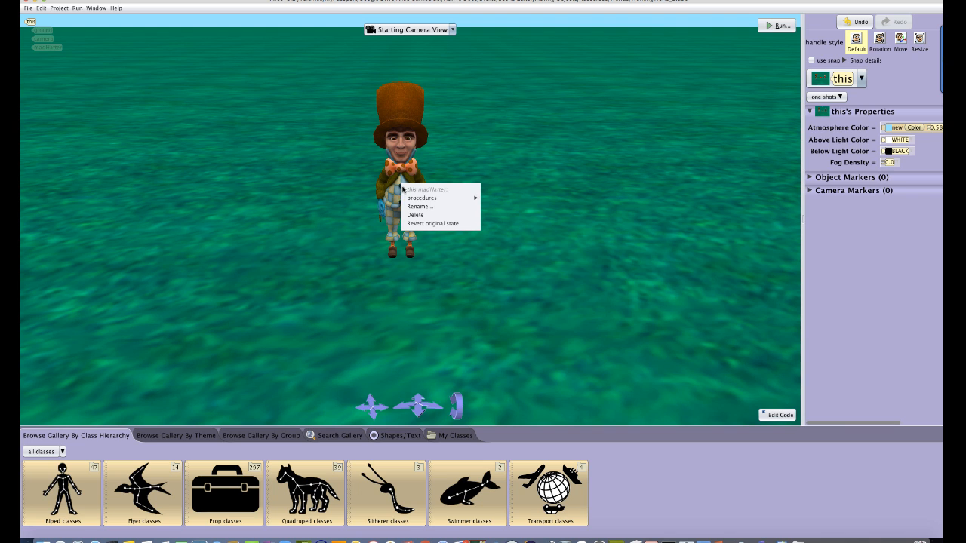
mouse_move(409, 197)
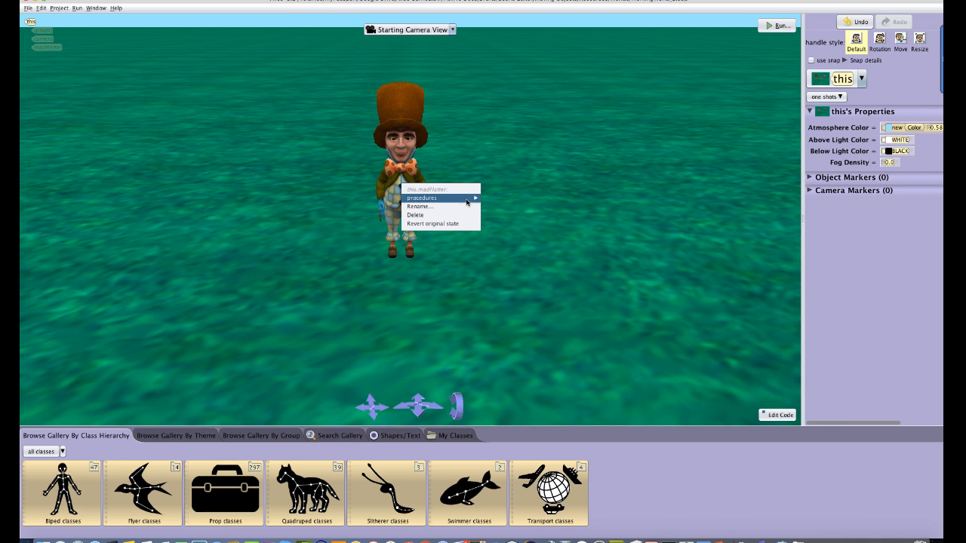
mouse_move(499, 205)
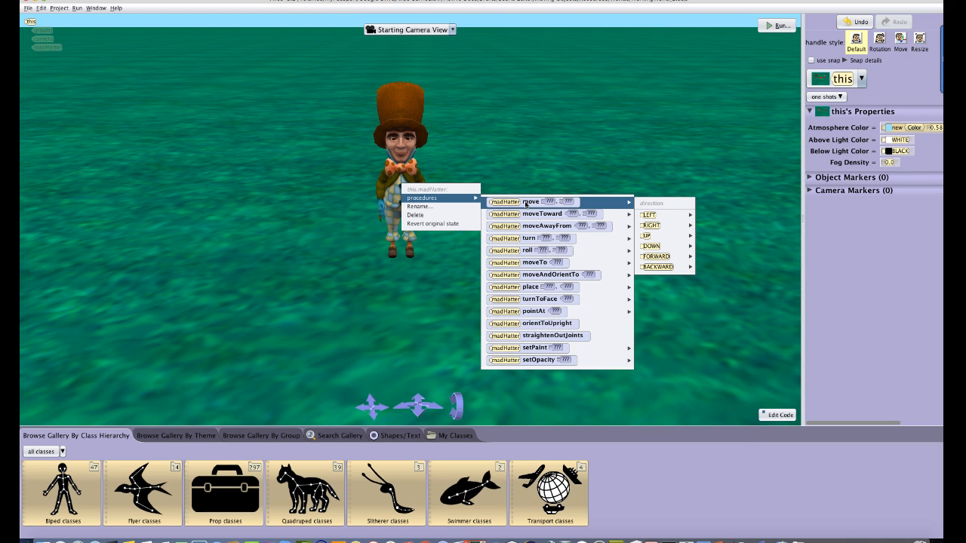
left_click(525, 170)
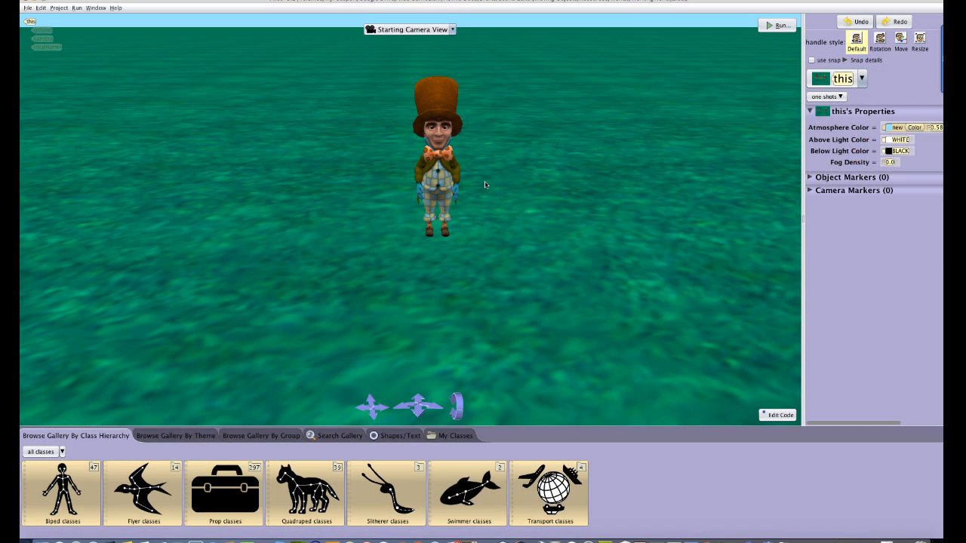
Turn the Mad Hatter partly sideways and move him across the ground toward the camera.
left_click(446, 183)
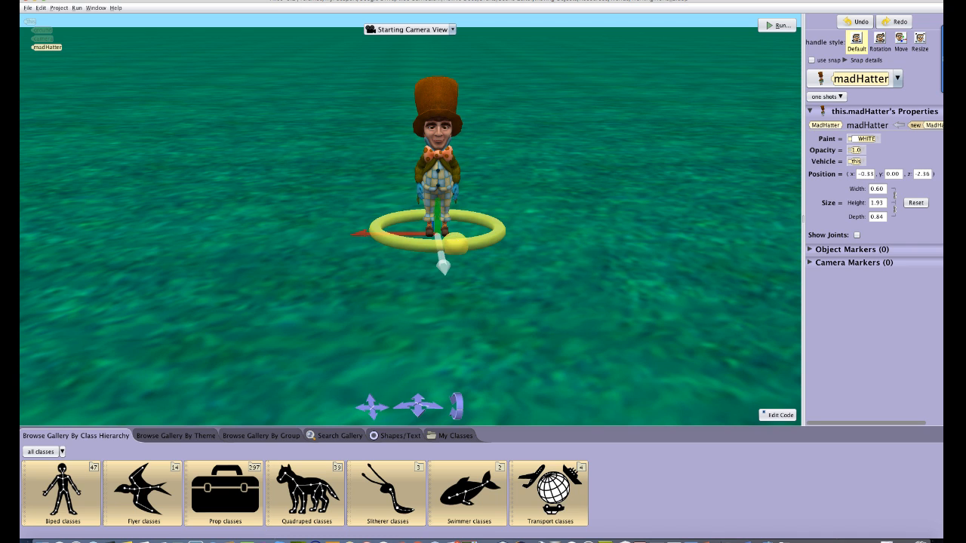
left_click_drag(433, 249, 373, 262)
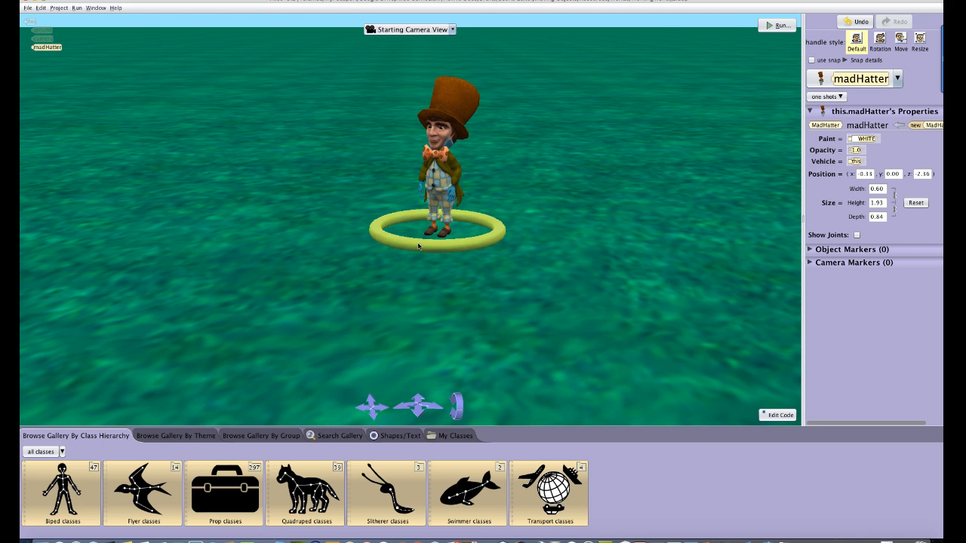
left_click_drag(445, 184, 410, 246)
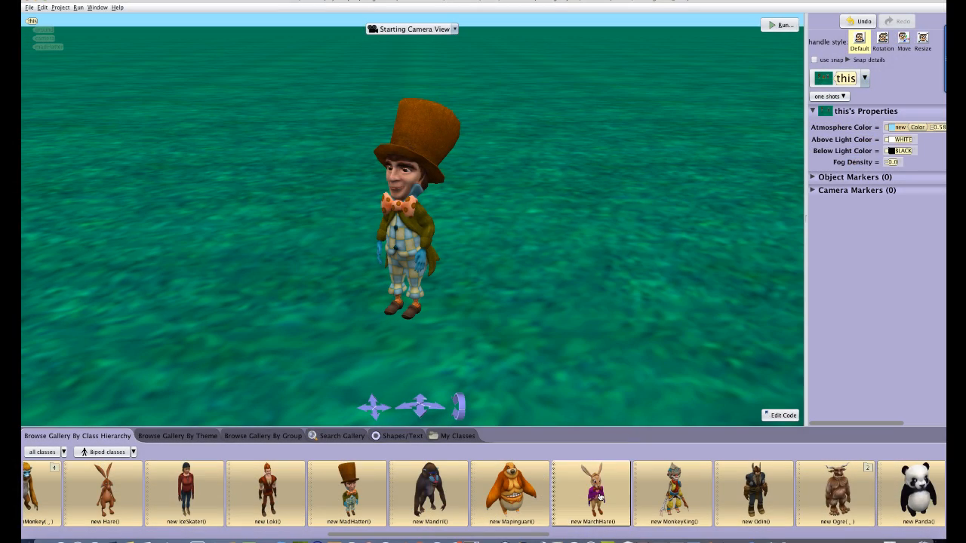
Add a March Hare from the biped gallery to the ground beyond the Mad Hatter, keeping the name marchHare.
left_click_drag(600, 496, 569, 203)
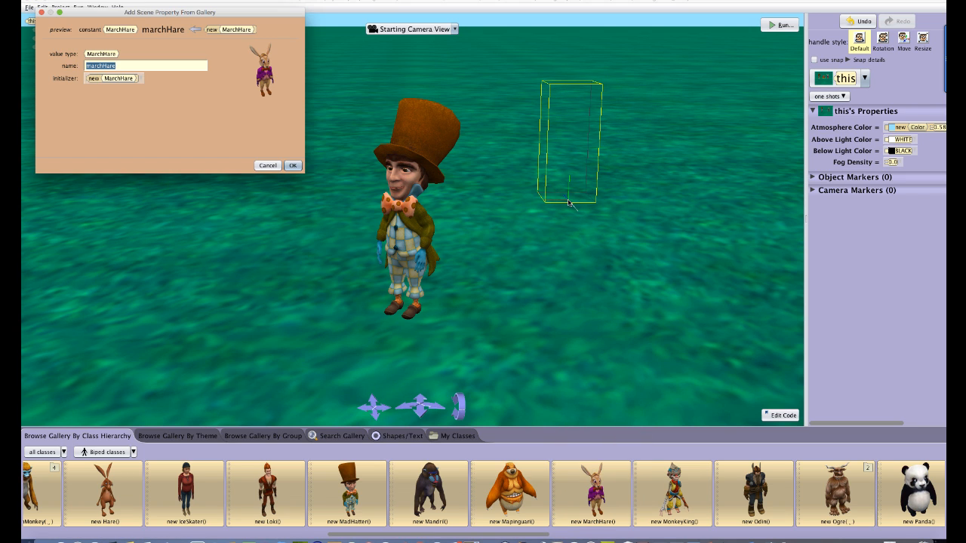
left_click(293, 165)
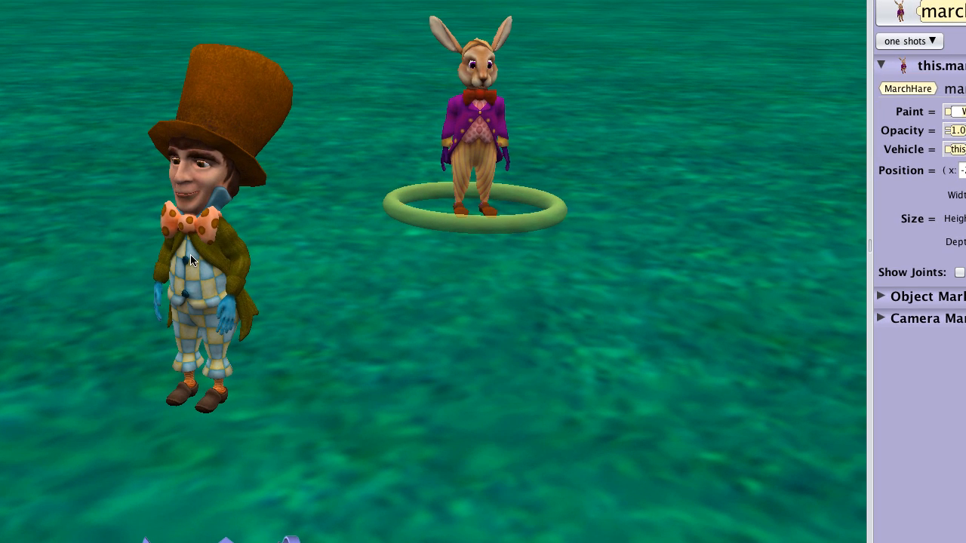
Apply the one-shot procedure moveAndOrientTo to the Mad Hatter with marchHare as the target.
right_click(190, 255)
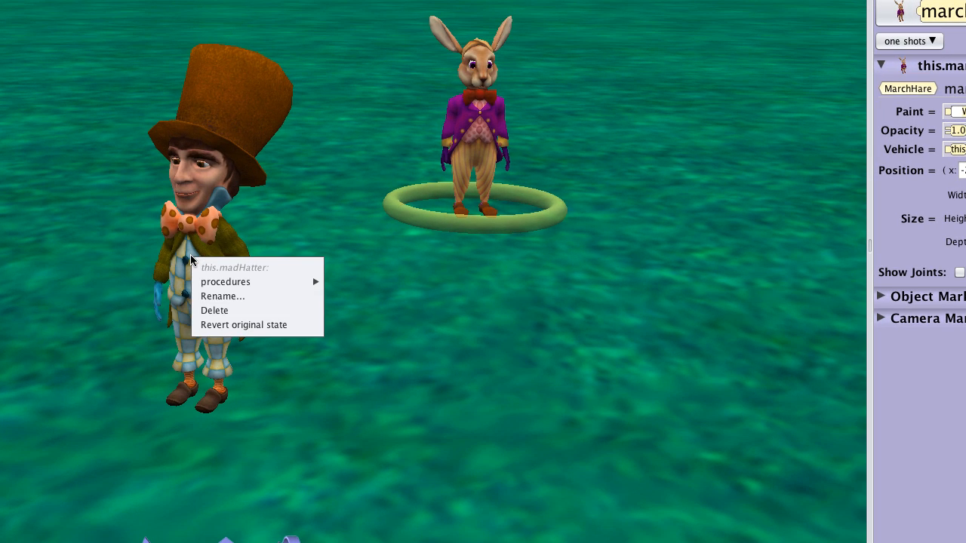
mouse_move(202, 281)
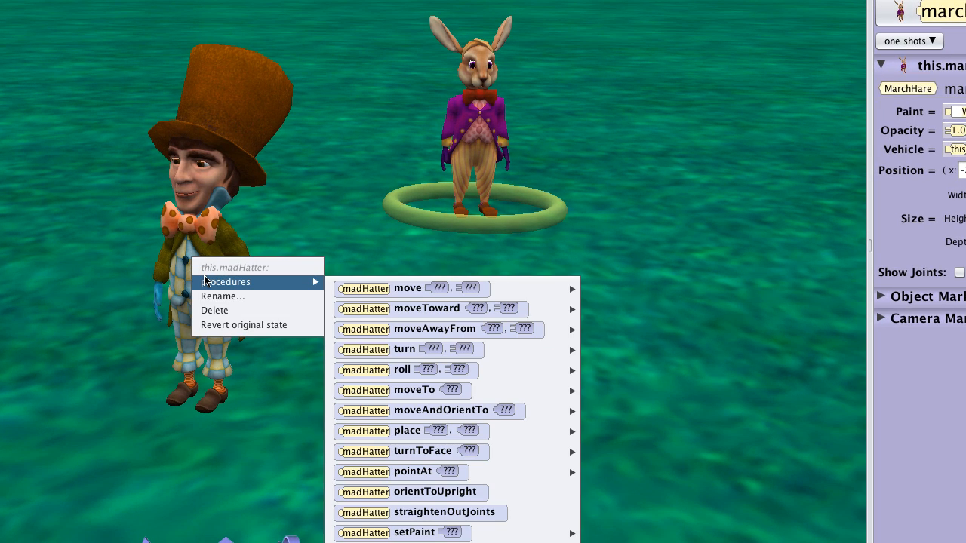
mouse_move(382, 298)
mouse_move(404, 408)
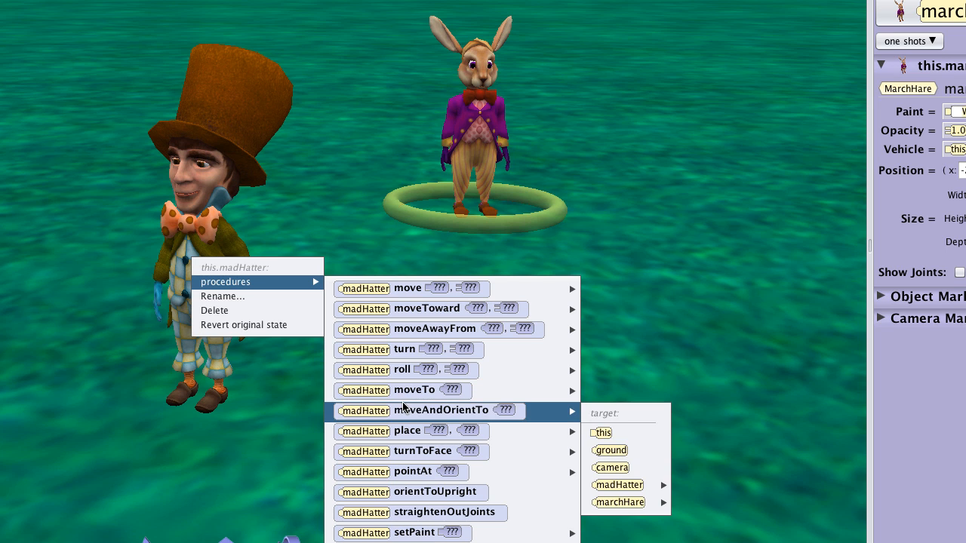
left_click(619, 502)
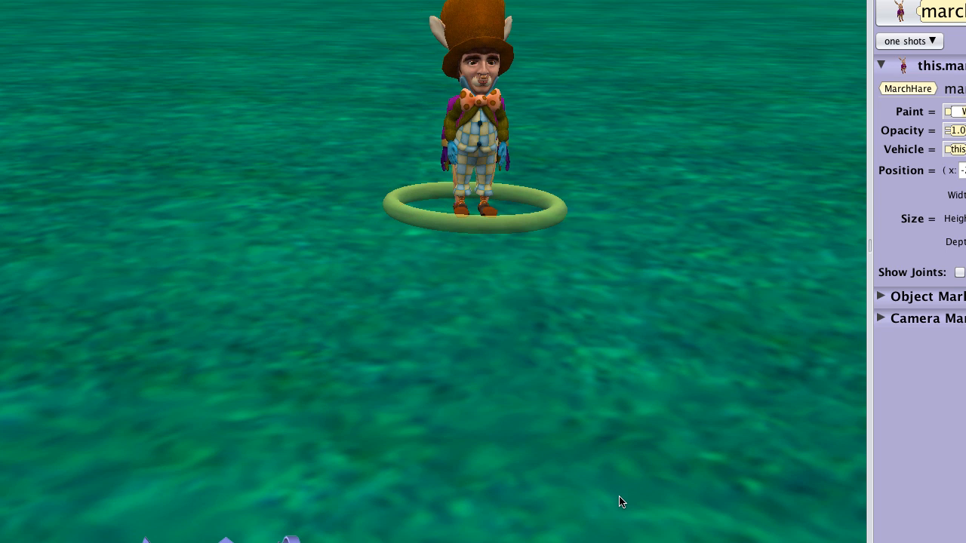
Move the Mad Hatter RIGHT by 1.0 with the one-shot move procedure so he stands beside the March Hare.
right_click(478, 27)
mouse_move(553, 50)
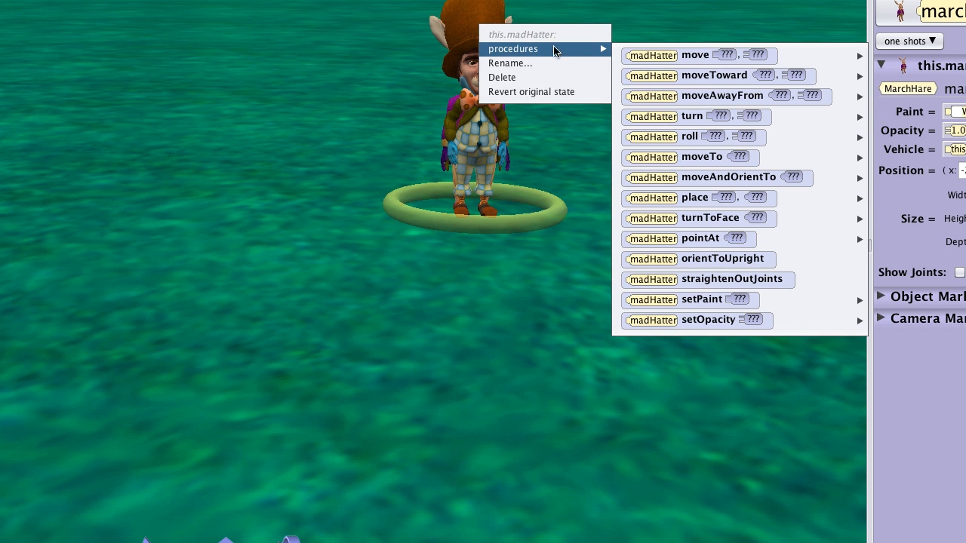
mouse_move(631, 57)
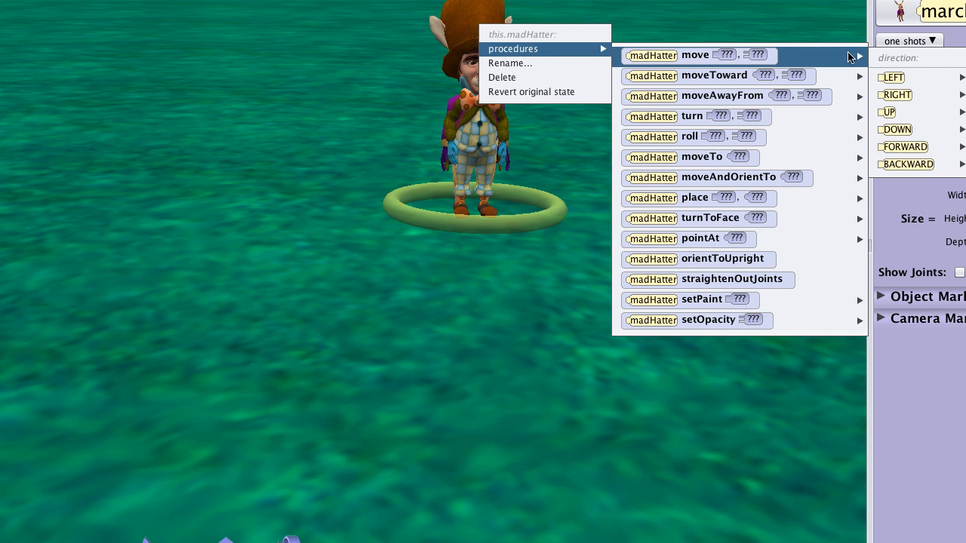
mouse_move(909, 96)
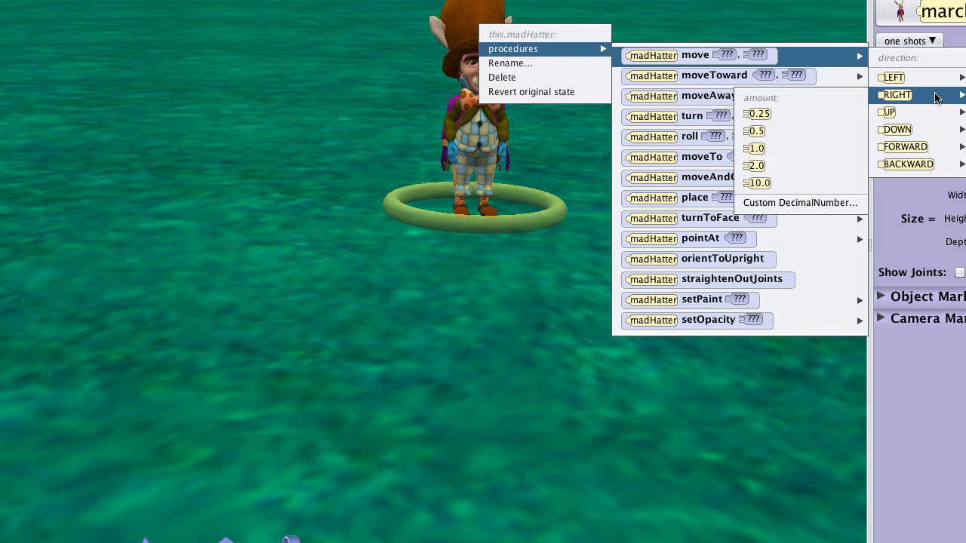
left_click(781, 147)
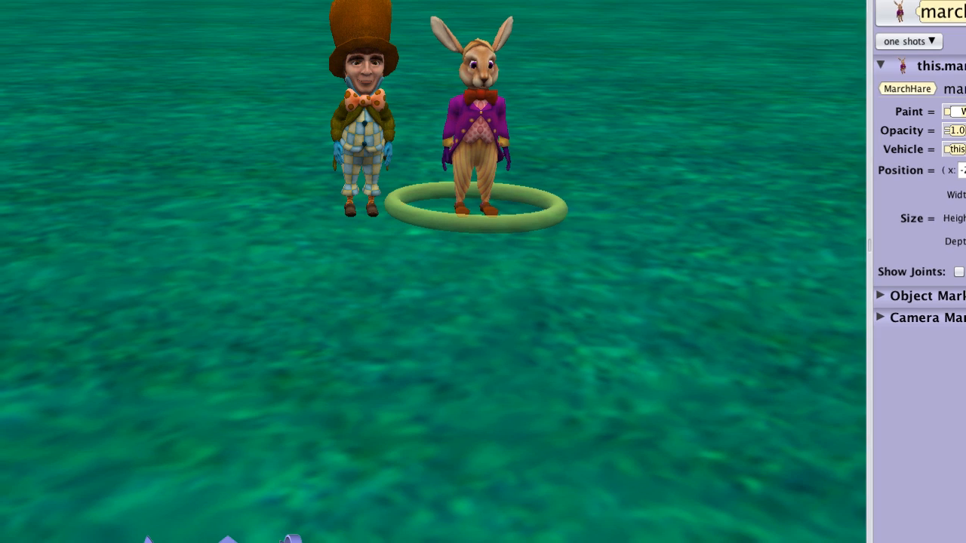
Deselect the March Hare, then undo and redo the Mad Hatter's last sideways move.
left_click(651, 1)
left_click(610, 281)
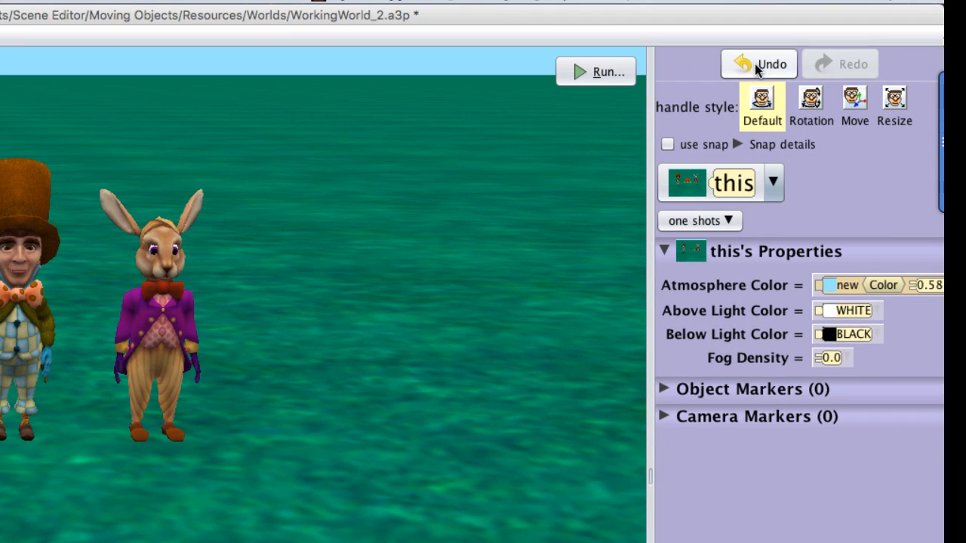
left_click(855, 21)
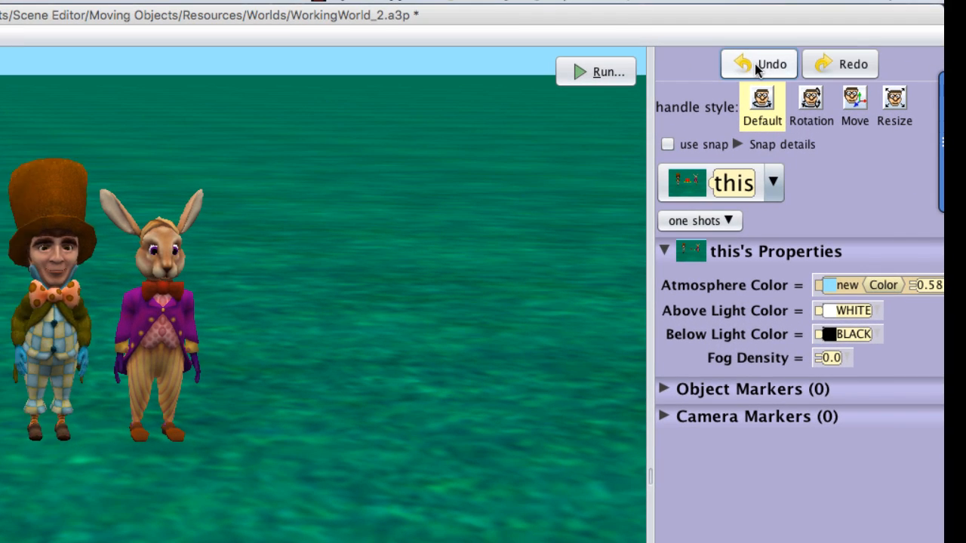
left_click(825, 66)
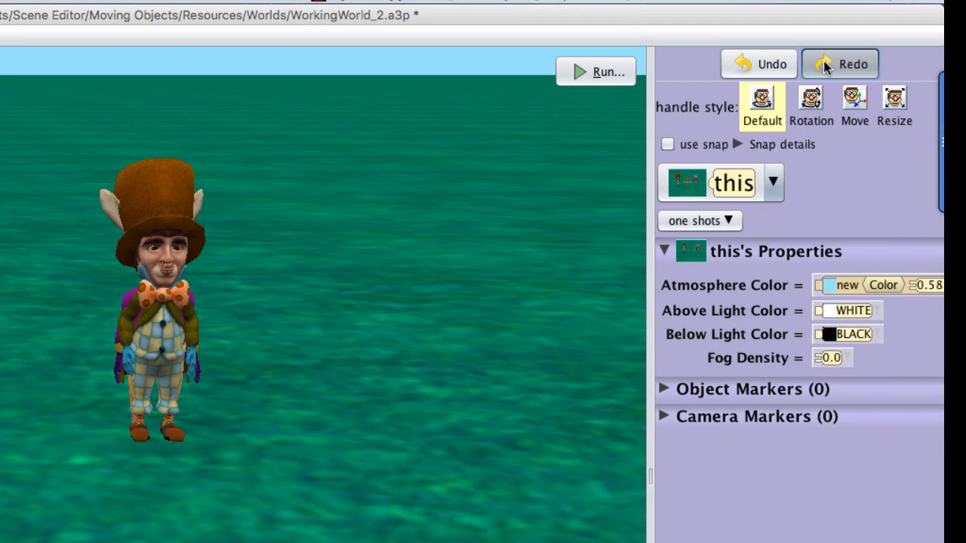